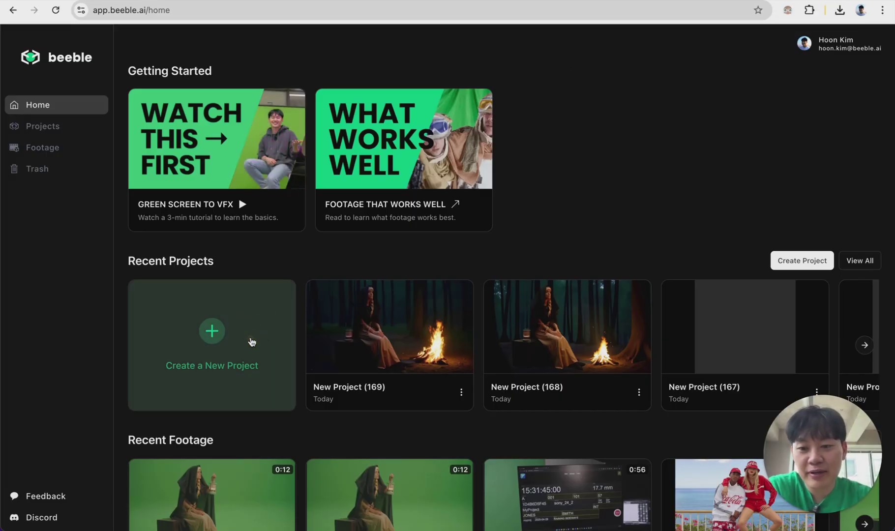
# Create a new project and start a video upload, briefly checking the Pre-keyed Sequence option.
pyautogui.click(252, 342)
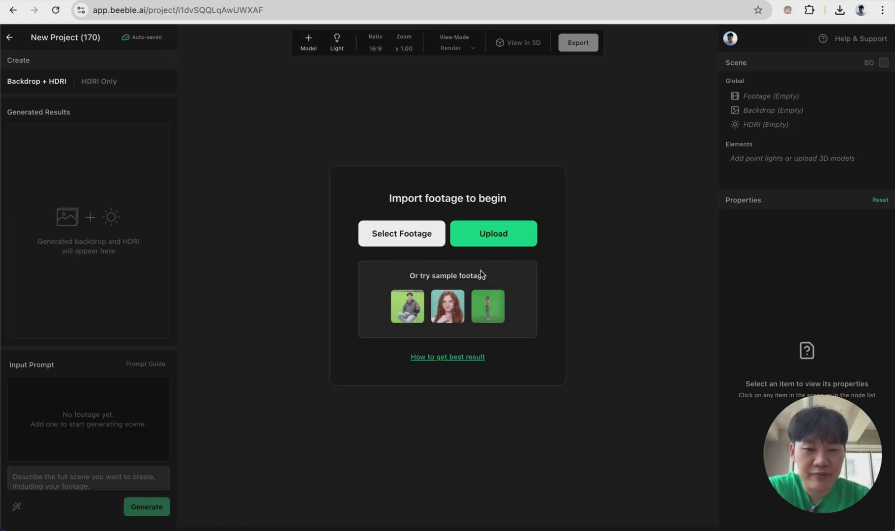
pyautogui.click(486, 233)
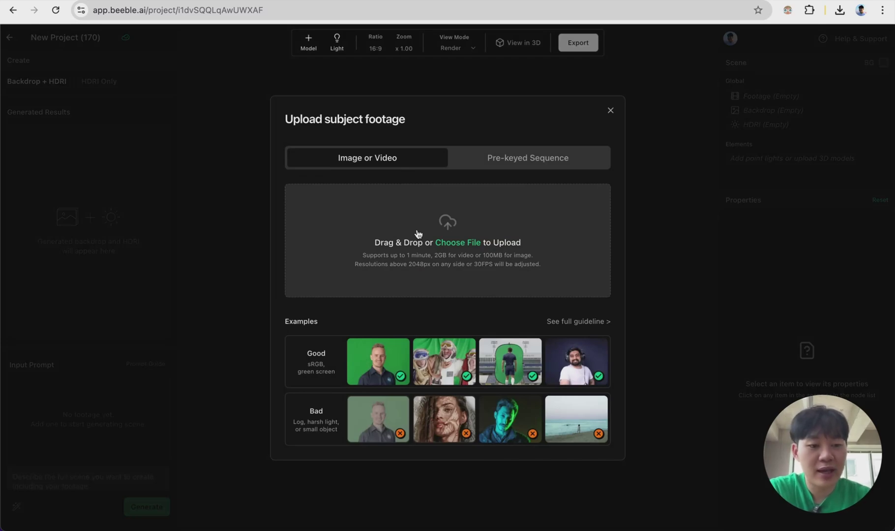
pyautogui.click(521, 158)
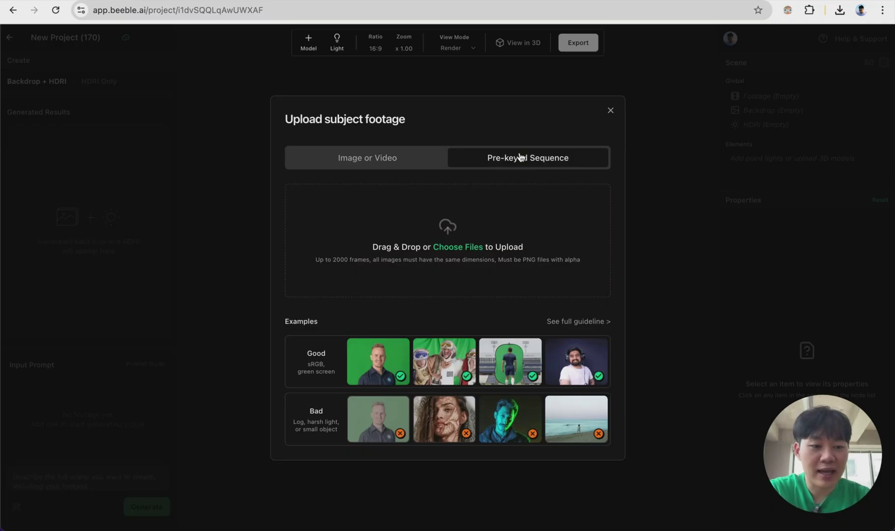
pyautogui.click(360, 168)
# Choose adobe_lamp_trimmed3.mov from the computer and preview the clip.
pyautogui.click(456, 241)
pyautogui.click(457, 241)
pyautogui.press('space')
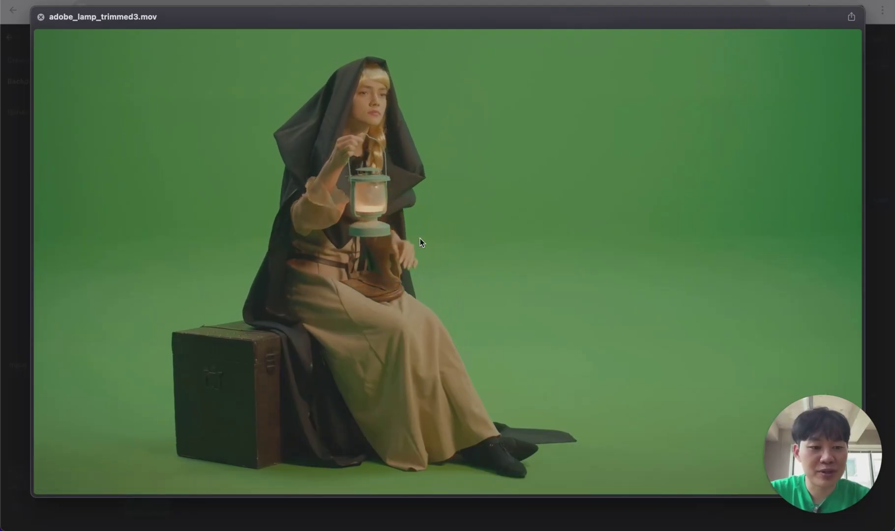
# Close the preview and upload adobe_lamp_trimmed3.mov into the project.
pyautogui.press('space')
pyautogui.doubleClick(423, 240)
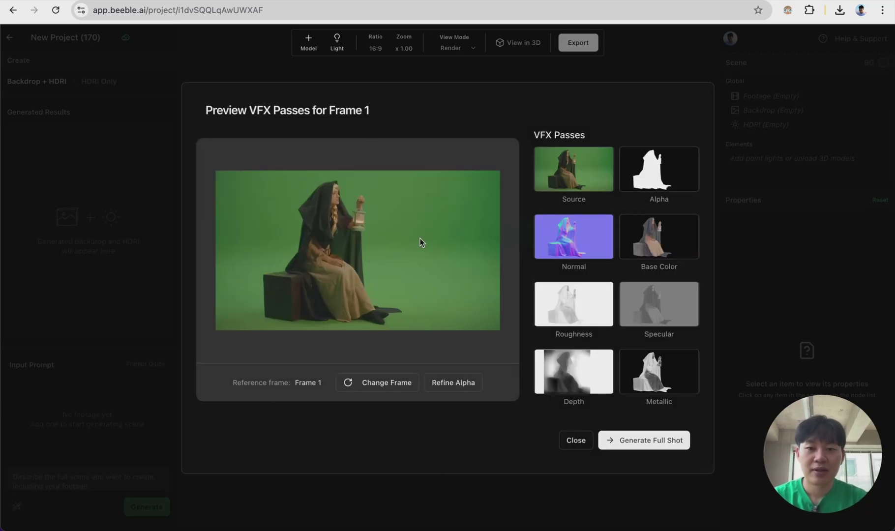
# Review frame 1's Alpha, Source, Normal, Base Color, Roughness, Specular, Depth and Metallic passes, then begin alpha refinement.
pyautogui.click(633, 174)
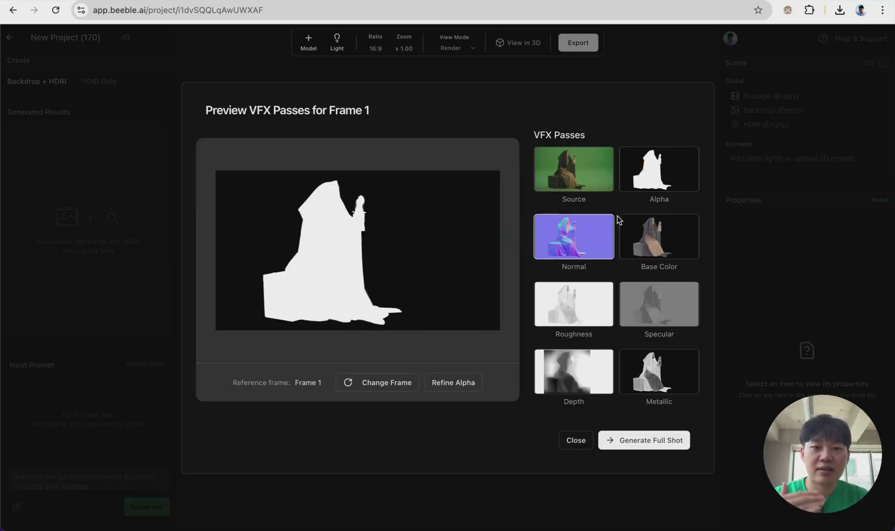
pyautogui.click(579, 164)
pyautogui.click(681, 189)
pyautogui.click(580, 246)
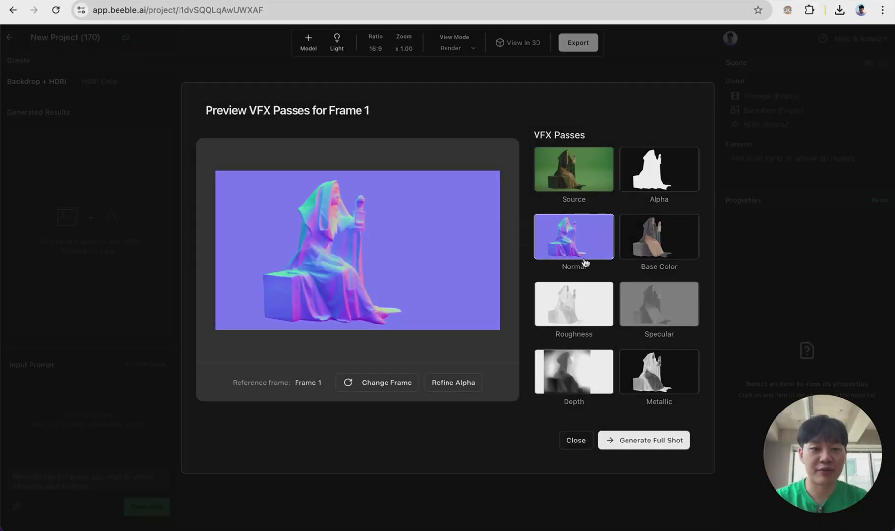
pyautogui.click(650, 253)
pyautogui.click(560, 300)
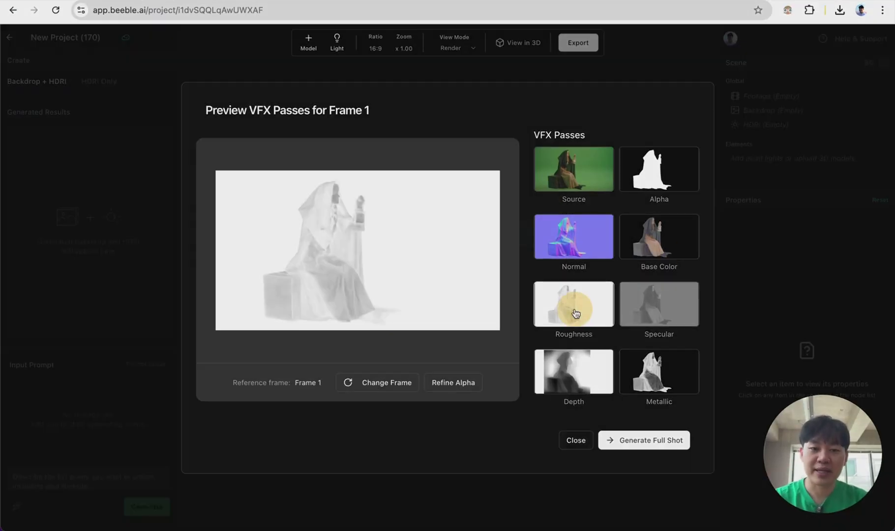
pyautogui.click(674, 298)
pyautogui.click(579, 360)
pyautogui.click(660, 372)
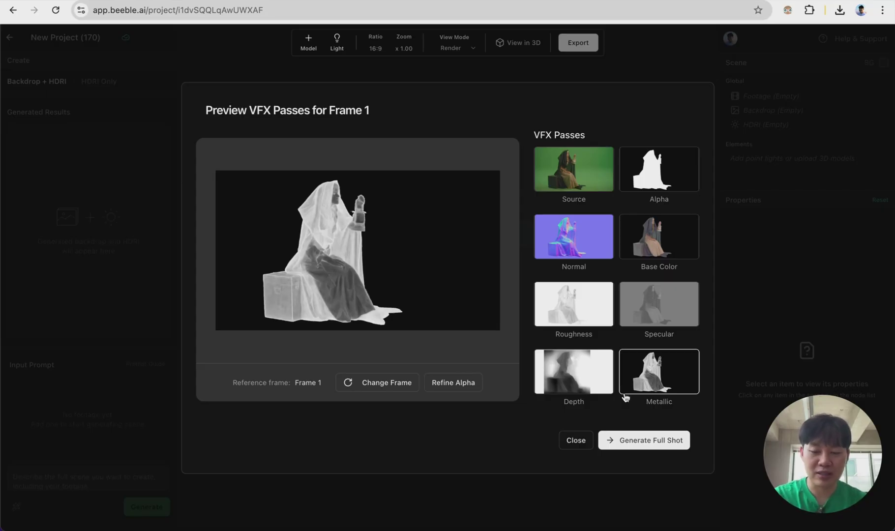
pyautogui.click(438, 388)
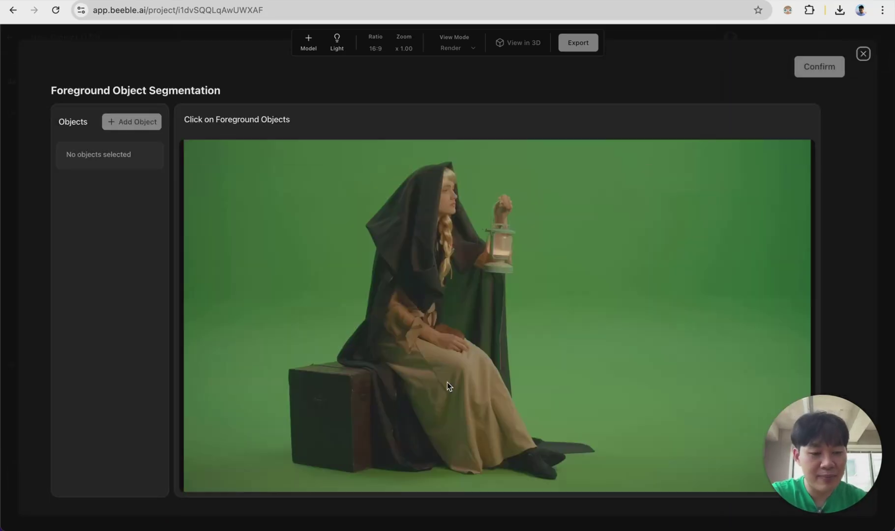
# Mark the woman's hood, cloak and dress as foreground, confirm, and bring up the reference-frame picker.
pyautogui.click(427, 188)
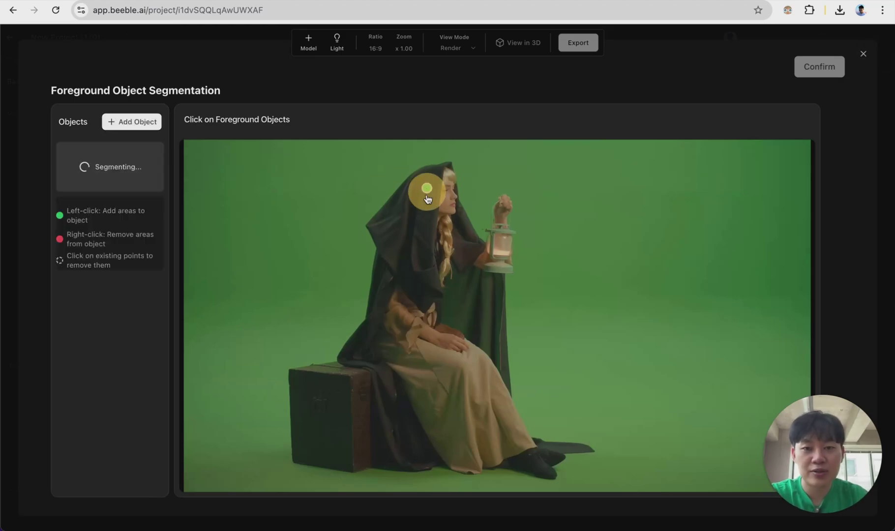
pyautogui.click(383, 341)
pyautogui.click(490, 411)
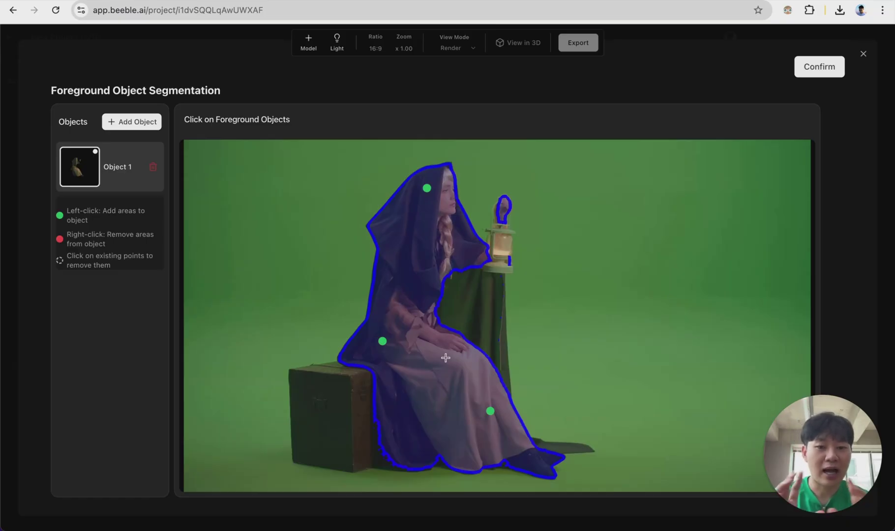
pyautogui.click(862, 54)
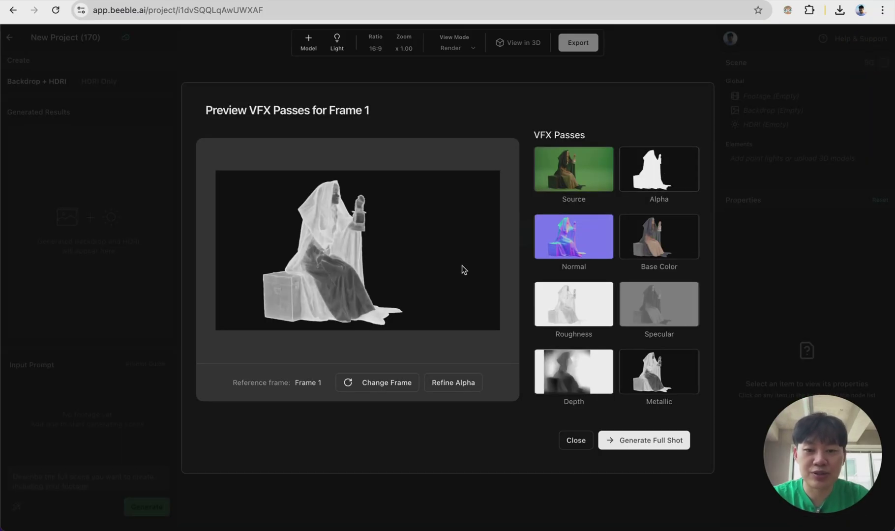
pyautogui.click(384, 385)
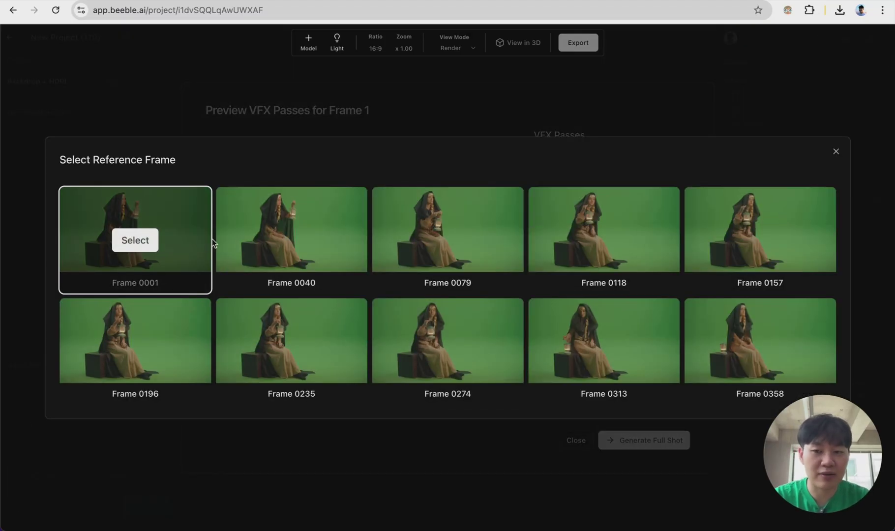
# Keep frame 1 as the reference and generate VFX passes for the full shot.
pyautogui.press('Escape')
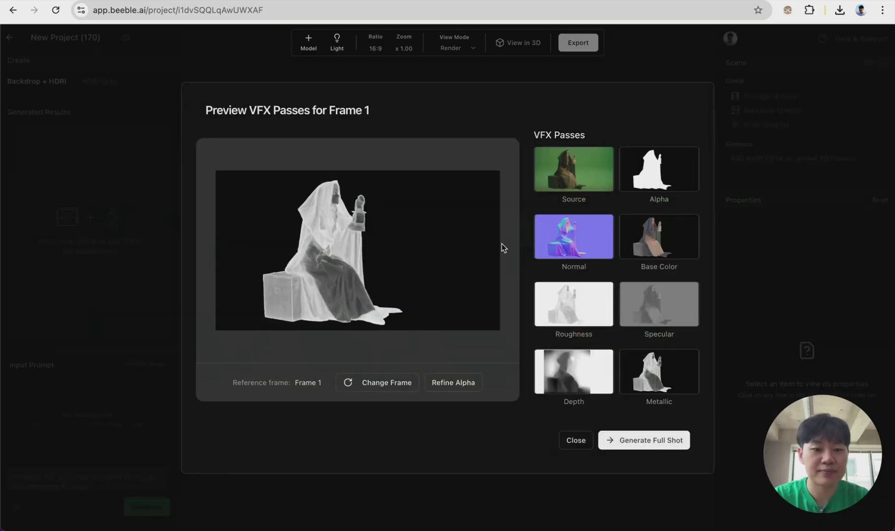
pyautogui.click(664, 451)
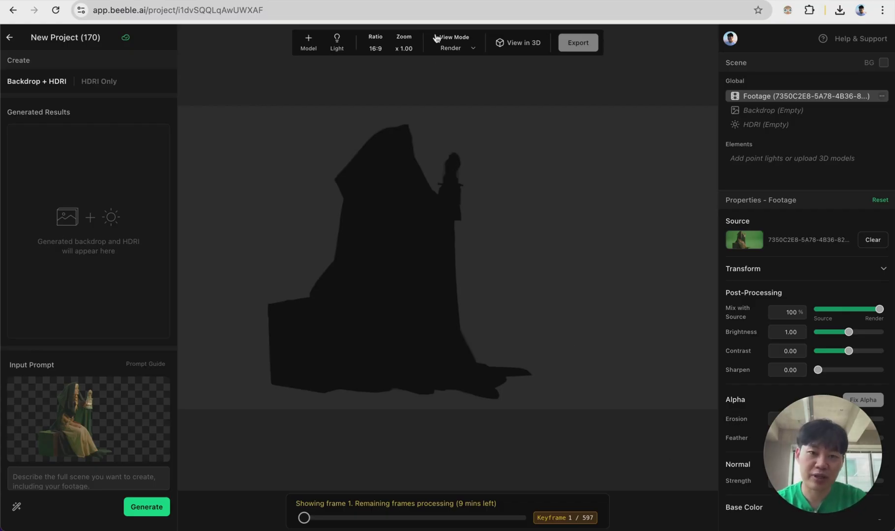
# Switch the view mode to Normal and back to Render.
pyautogui.click(453, 47)
pyautogui.click(453, 46)
pyautogui.click(453, 47)
pyautogui.click(456, 69)
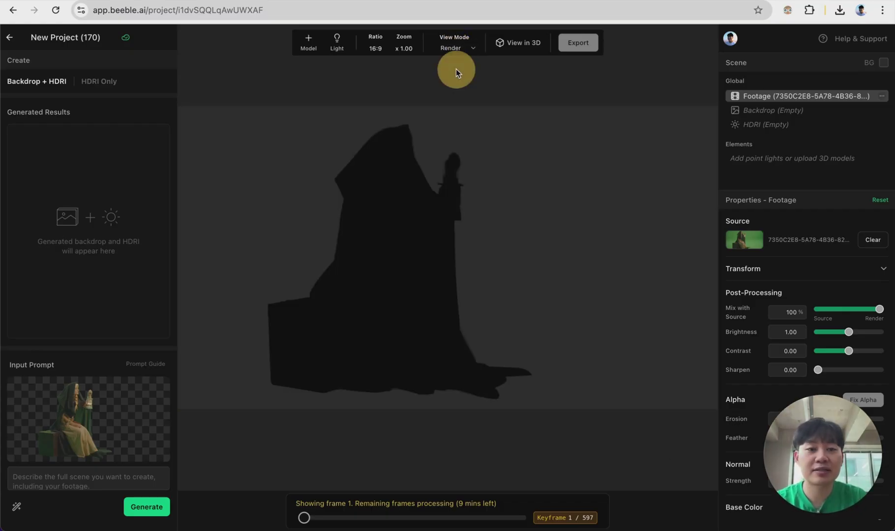
# Replace the processing footage with the already processed 358-frame adobe_lamp_trimmed3 clip.
pyautogui.click(769, 96)
pyautogui.press('Delete')
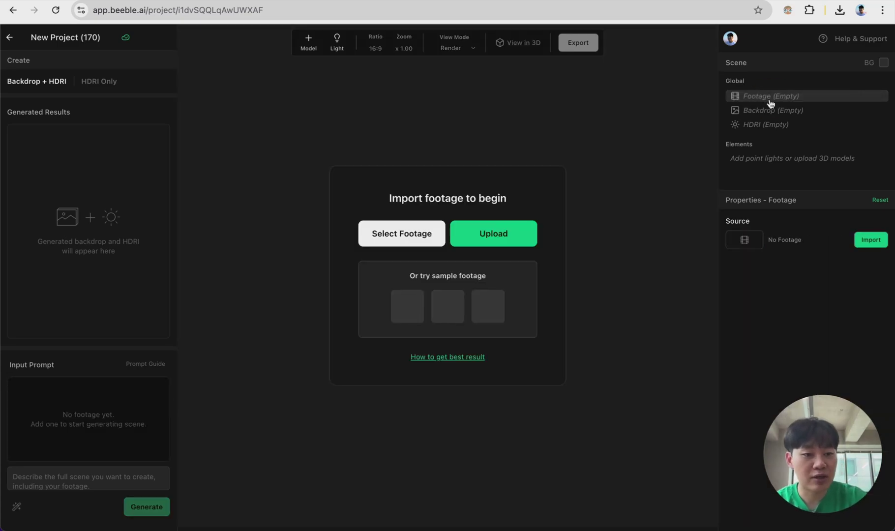
pyautogui.click(403, 235)
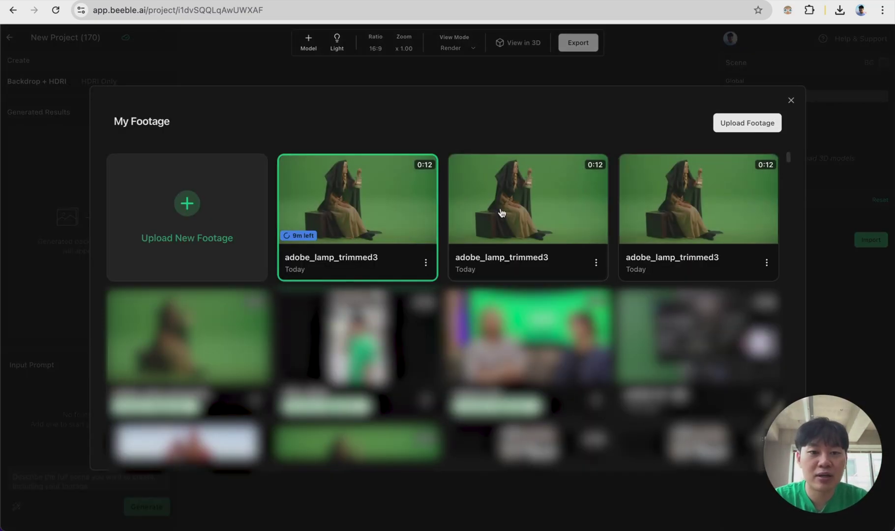
pyautogui.click(524, 212)
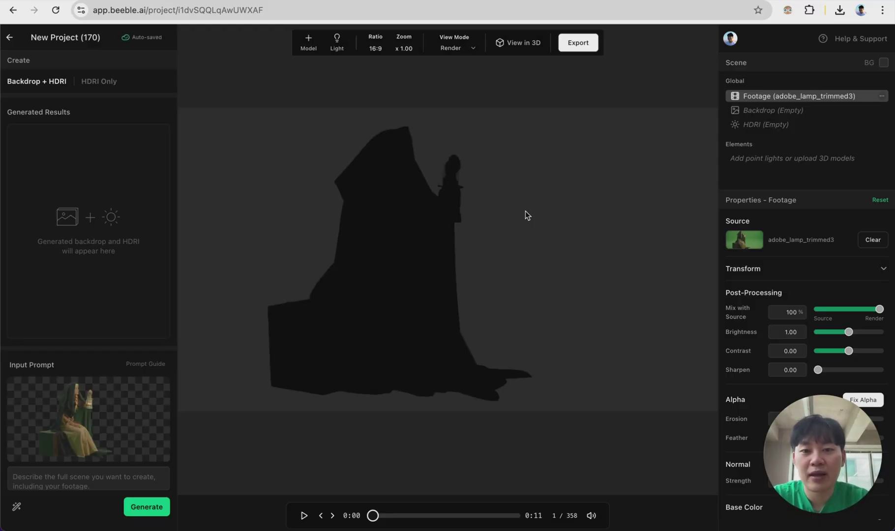
# Play the footage, then add a point light and raise it higher in the scene.
pyautogui.click(304, 515)
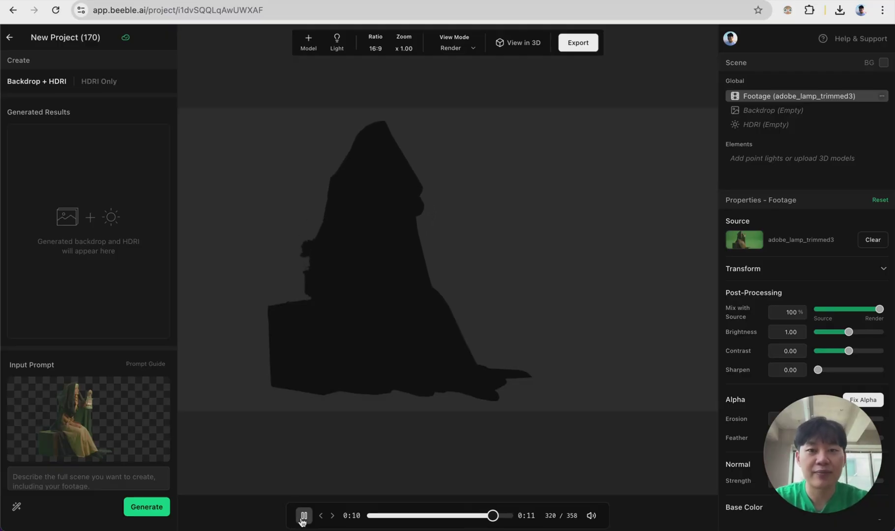
pyautogui.click(334, 41)
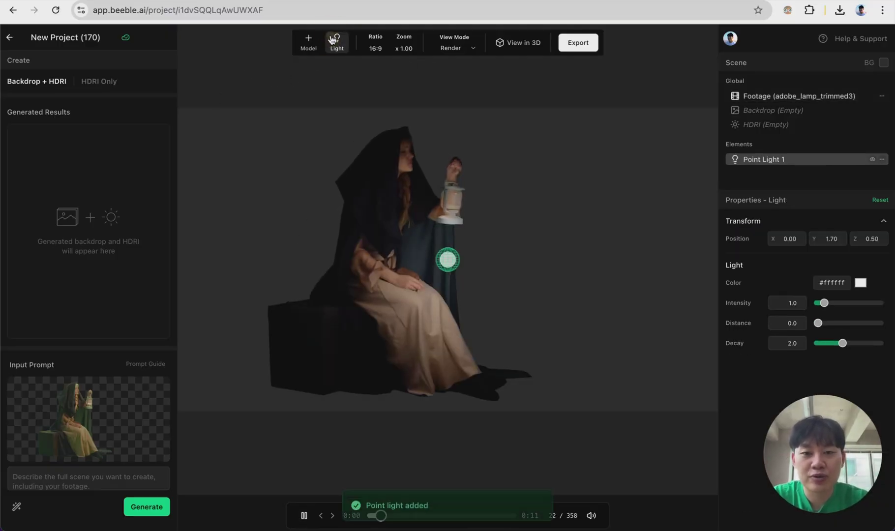
pyautogui.moveTo(447, 259); pyautogui.dragTo(471, 154)
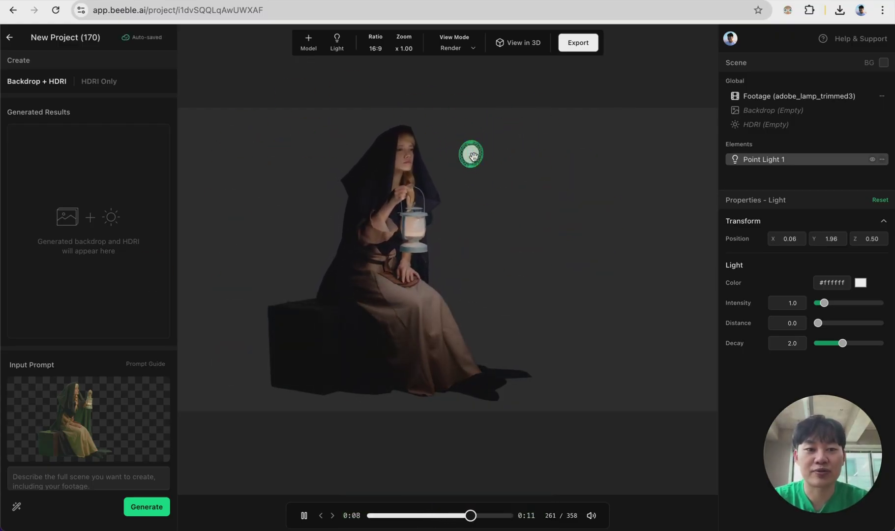
# Compare against the source footage, set the light's intensity to 2.9, and move it to the woman's left.
pyautogui.click(455, 48)
pyautogui.click(446, 87)
pyautogui.click(457, 48)
pyautogui.click(457, 70)
pyautogui.moveTo(537, 109); pyautogui.dragTo(560, 158)
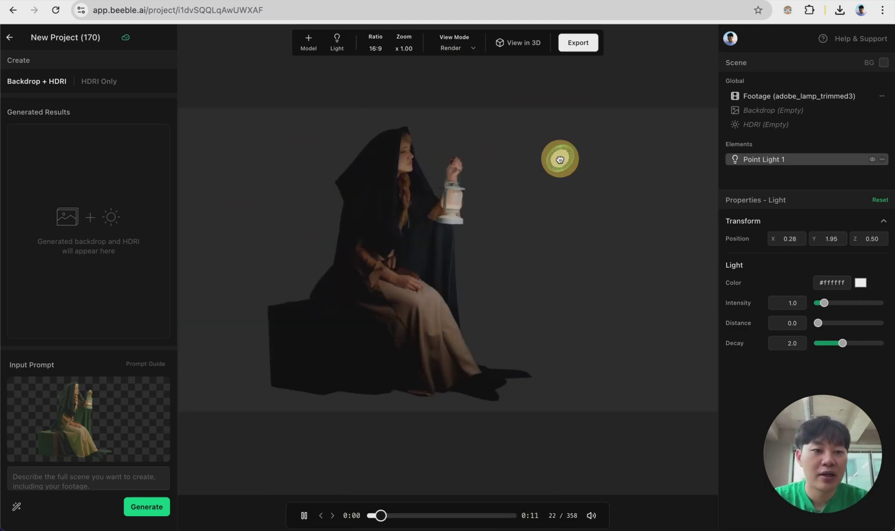
pyautogui.moveTo(824, 303); pyautogui.dragTo(835, 303)
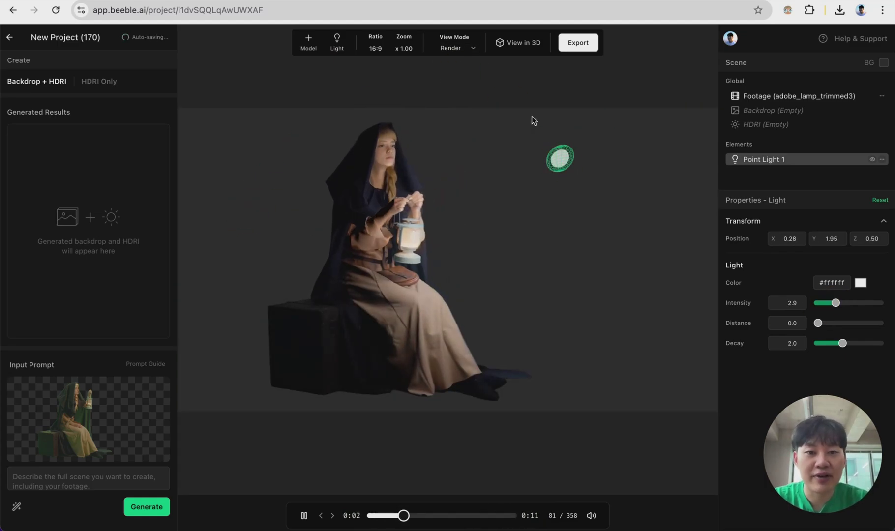
pyautogui.moveTo(560, 158); pyautogui.dragTo(268, 189)
# Add a second point light at the woman's upper right and make it pure red.
pyautogui.click(337, 42)
pyautogui.moveTo(456, 272); pyautogui.dragTo(628, 174)
pyautogui.click(861, 283)
pyautogui.moveTo(858, 339); pyautogui.dragTo(872, 232)
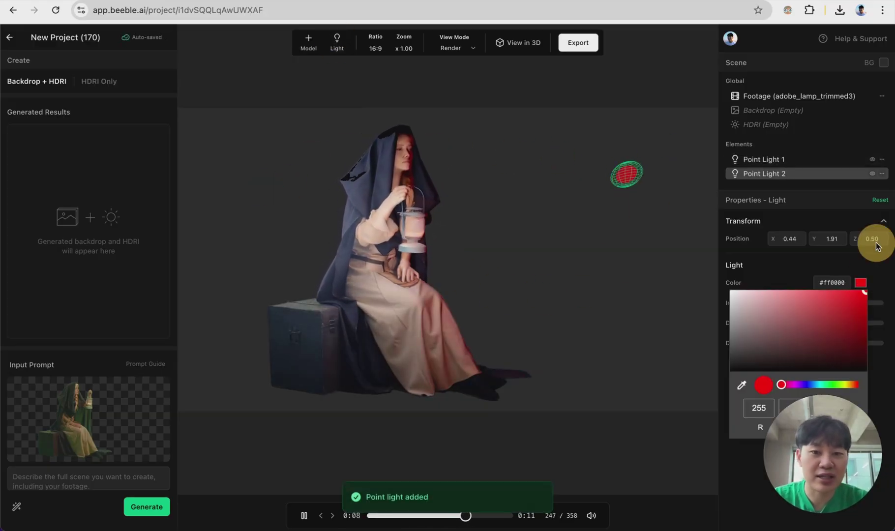
pyautogui.click(543, 224)
# Delete Point Light 1 and inspect the scene in the 3D view.
pyautogui.click(797, 159)
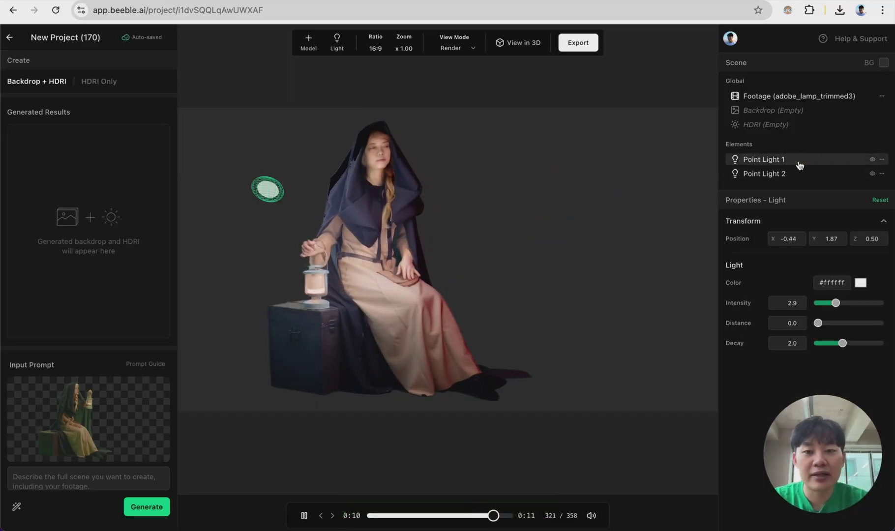
pyautogui.press('BackSpace')
pyautogui.click(523, 46)
pyautogui.moveTo(540, 196); pyautogui.dragTo(485, 227)
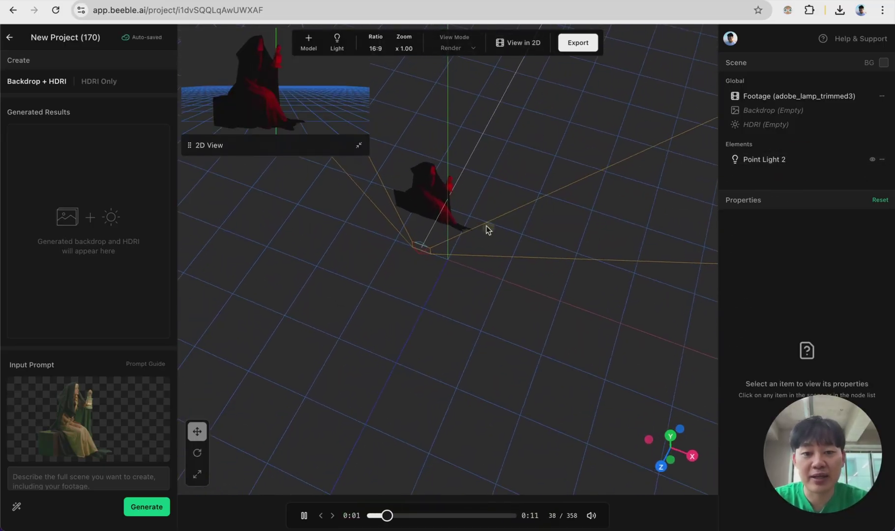
# Move Point Light 2 in 3D, raise its intensity to 3.6 in 2D, then delete it.
pyautogui.click(771, 165)
pyautogui.moveTo(535, 69)
pyautogui.mouseDown()
pyautogui.moveTo(486, 136)
pyautogui.moveTo(506, 156)
pyautogui.moveTo(551, 60)
pyautogui.moveTo(541, 58)
pyautogui.mouseUp()
pyautogui.click(522, 43)
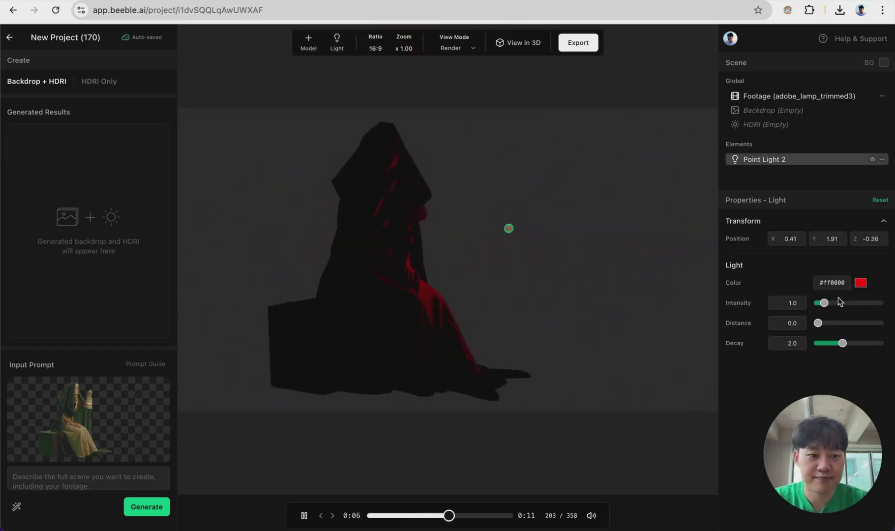
pyautogui.moveTo(824, 303); pyautogui.dragTo(840, 303)
pyautogui.click(780, 160)
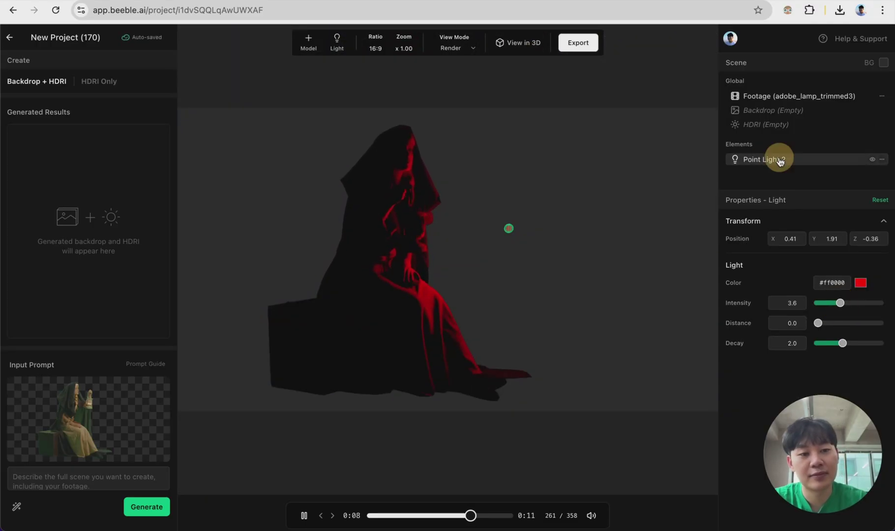
pyautogui.press('BackSpace')
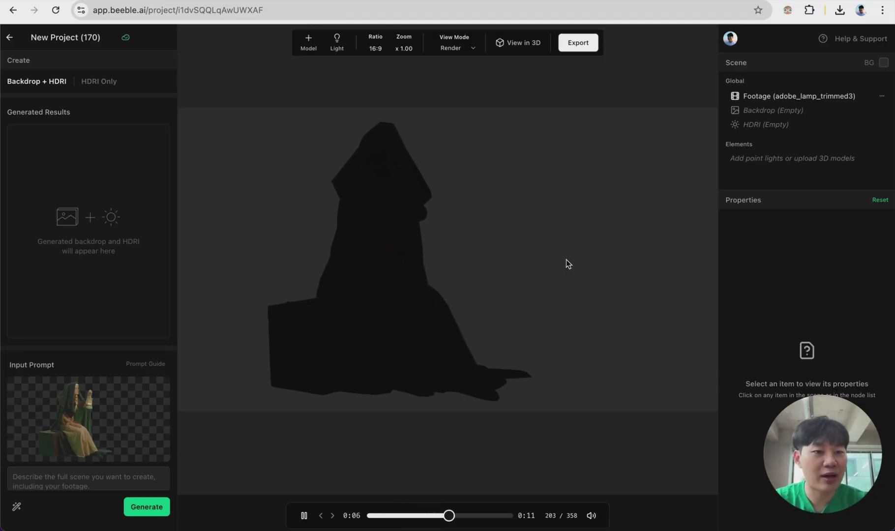
# Generate a backdrop and HDRI from the prompt 'A woman sitting on a box, dark forest with fire on her side, cinematic lighting'.
pyautogui.click(55, 480)
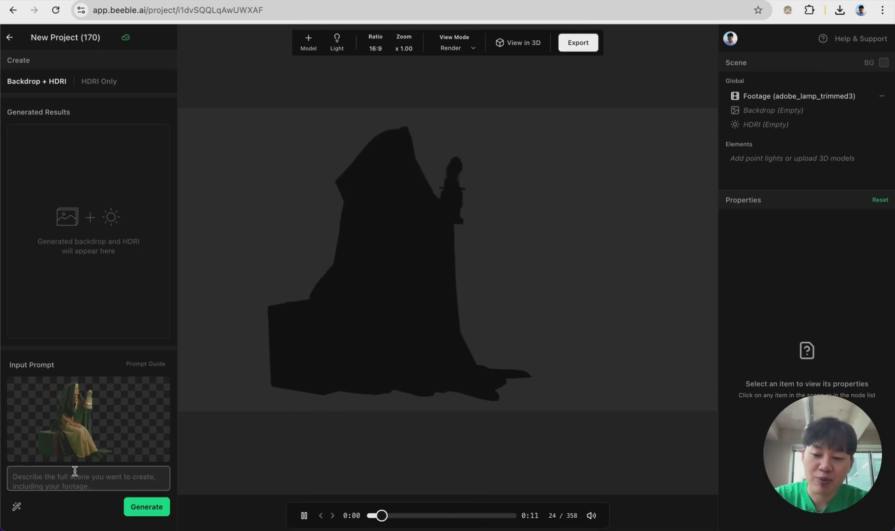
pyautogui.write('A')
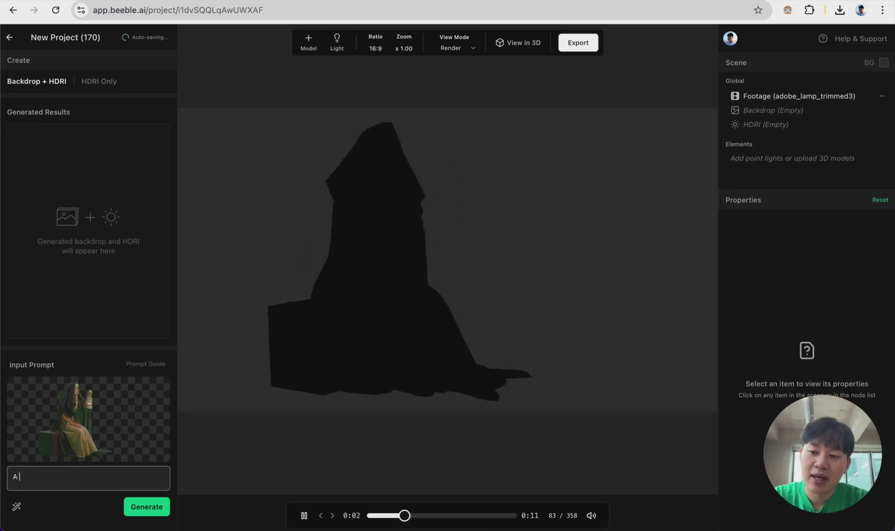
pyautogui.write(' woman sitting')
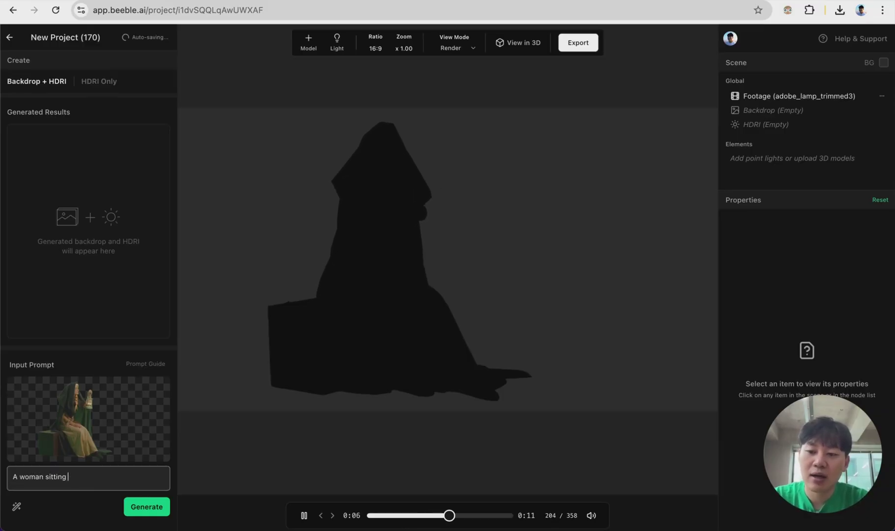
pyautogui.write(' on a box, da')
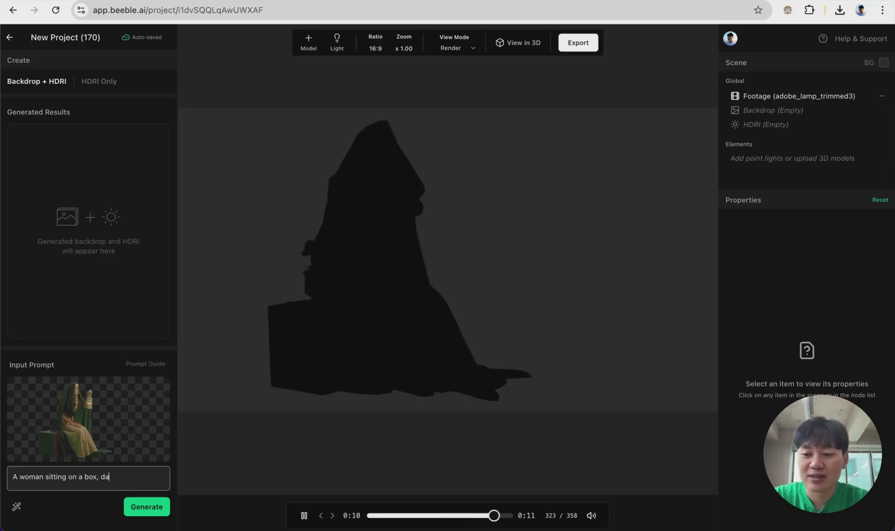
pyautogui.write('rk forest')
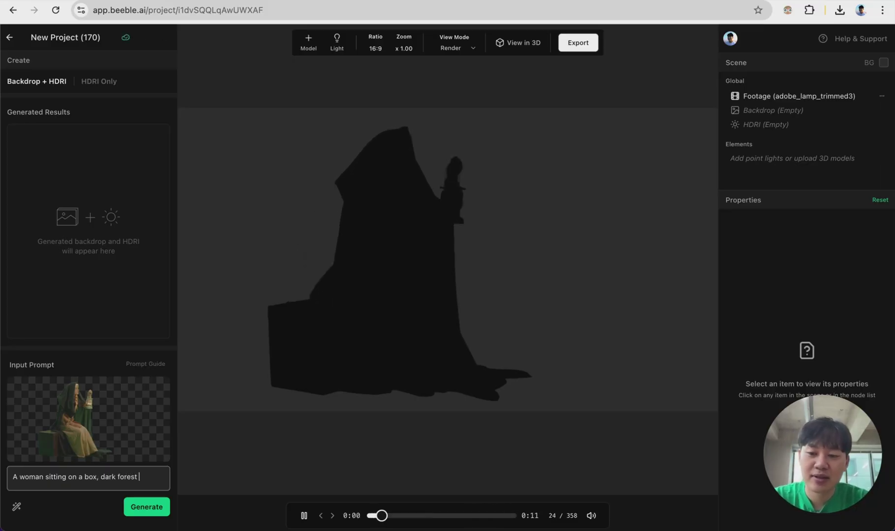
pyautogui.write(' with fire on h')
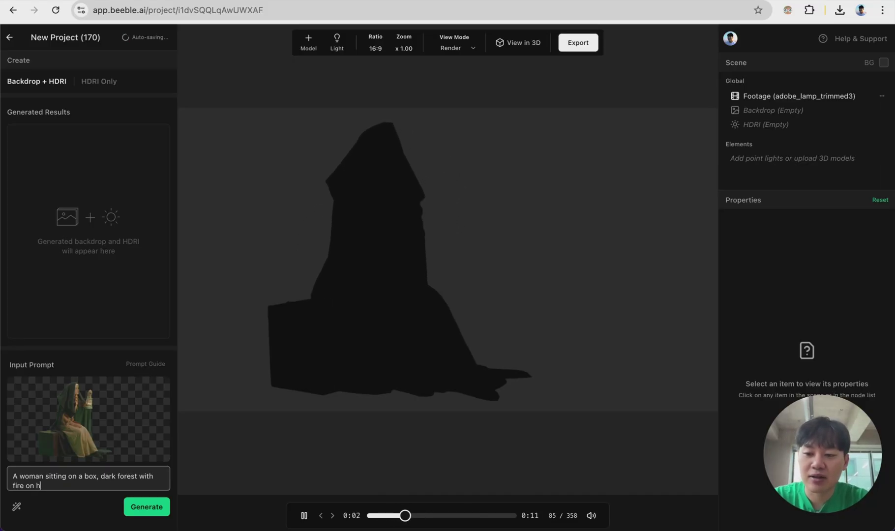
pyautogui.write('er side, c')
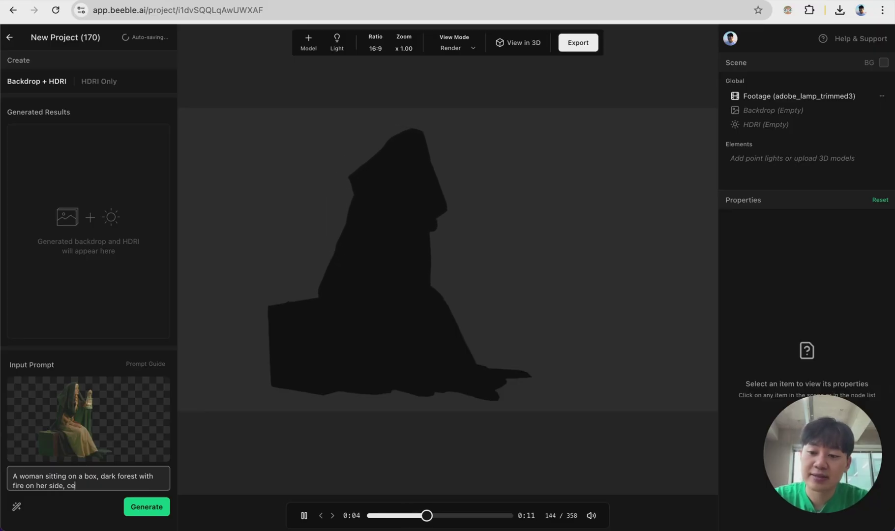
pyautogui.write('inematic lightin')
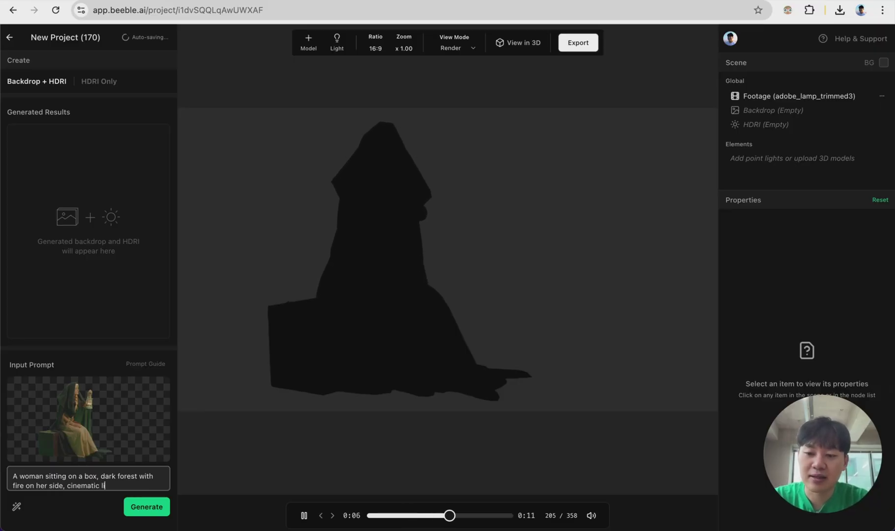
pyautogui.write('g')
pyautogui.click(144, 507)
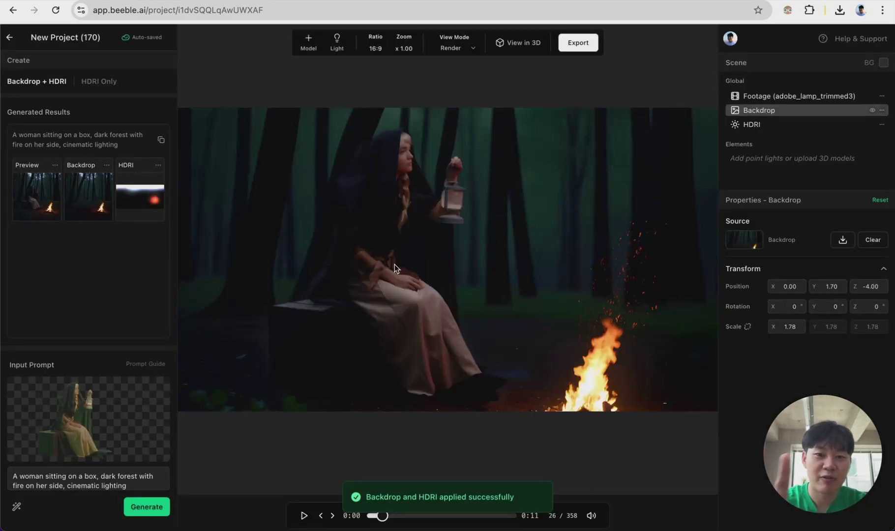
# Play the relit footage, then lower the HDRI intensity to 0.55.
pyautogui.click(304, 516)
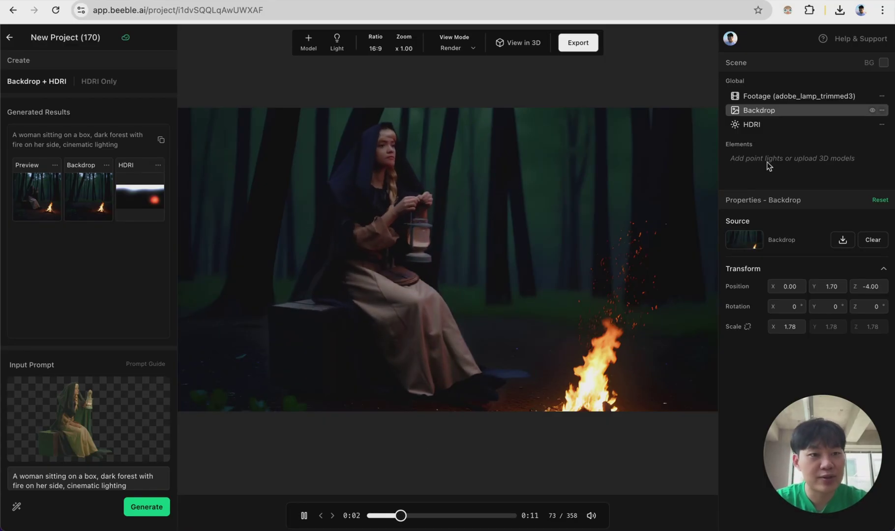
pyautogui.click(787, 126)
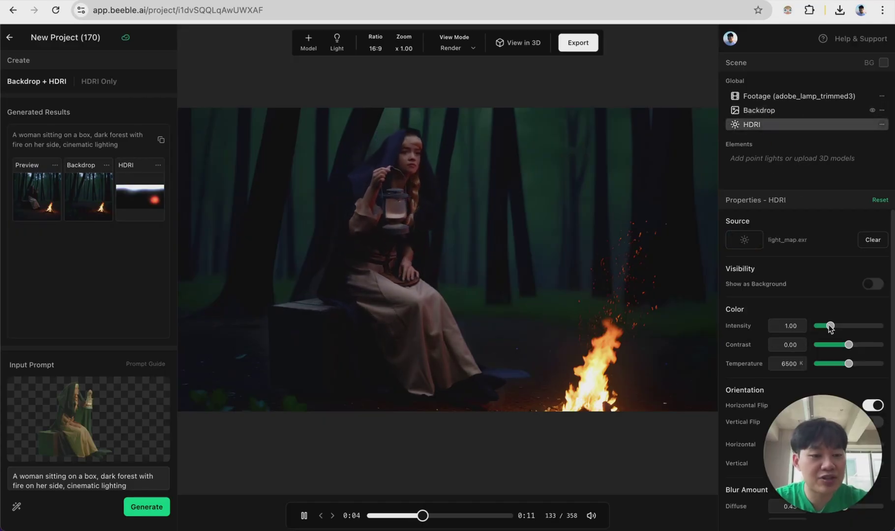
pyautogui.moveTo(831, 329); pyautogui.dragTo(822, 328)
# Place a point light on the campfire, colour it fire-orange #ffa242, and set intensity 3.1.
pyautogui.click(337, 42)
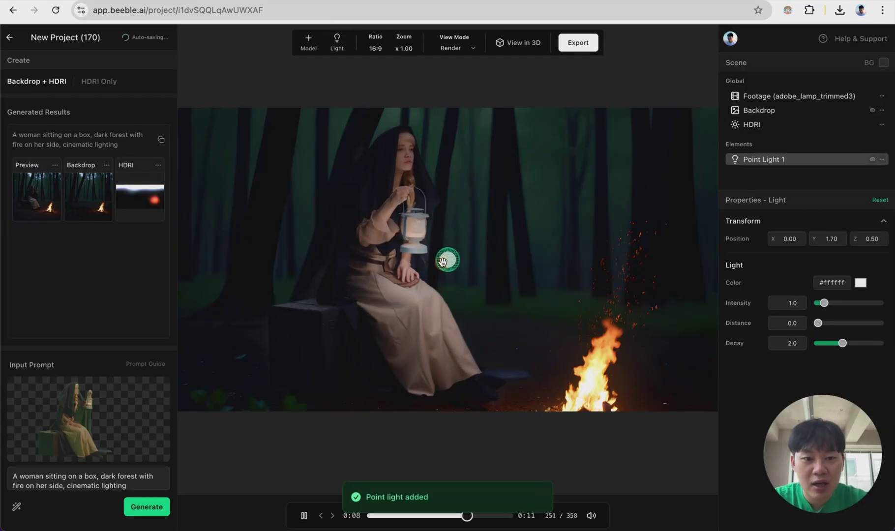
pyautogui.moveTo(443, 260); pyautogui.dragTo(608, 396)
pyautogui.click(860, 283)
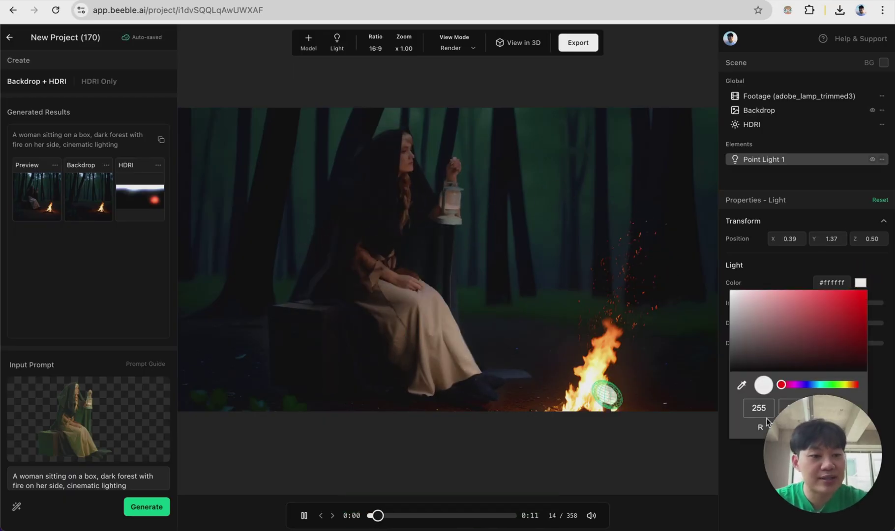
pyautogui.click(742, 386)
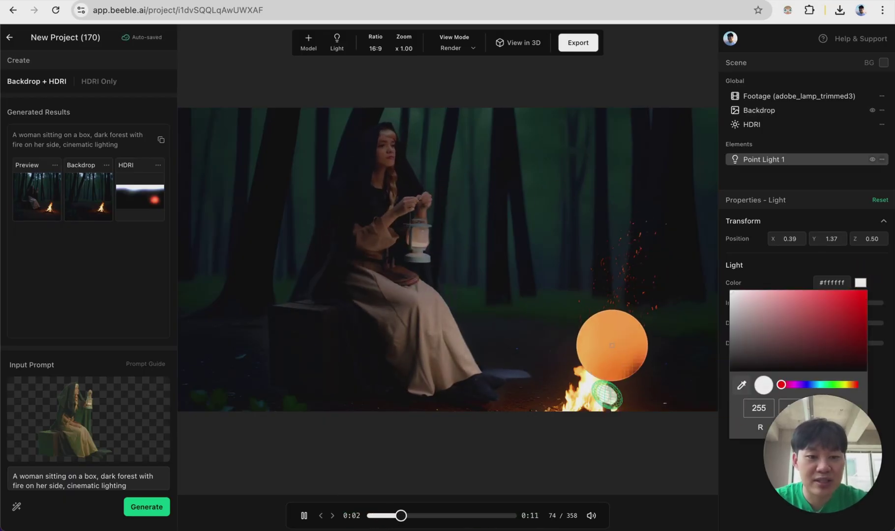
pyautogui.click(612, 345)
pyautogui.click(650, 252)
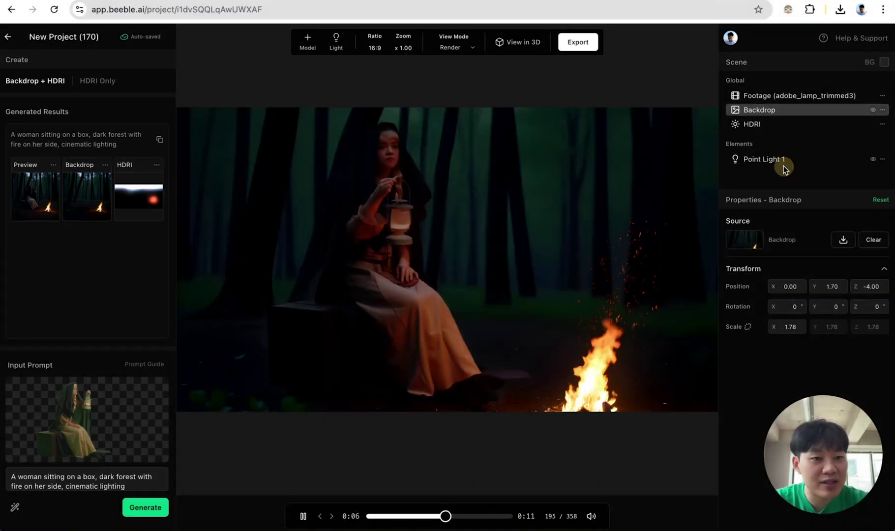
pyautogui.click(777, 161)
pyautogui.moveTo(828, 304)
pyautogui.mouseDown()
pyautogui.moveTo(845, 307)
pyautogui.moveTo(836, 306)
pyautogui.mouseUp()
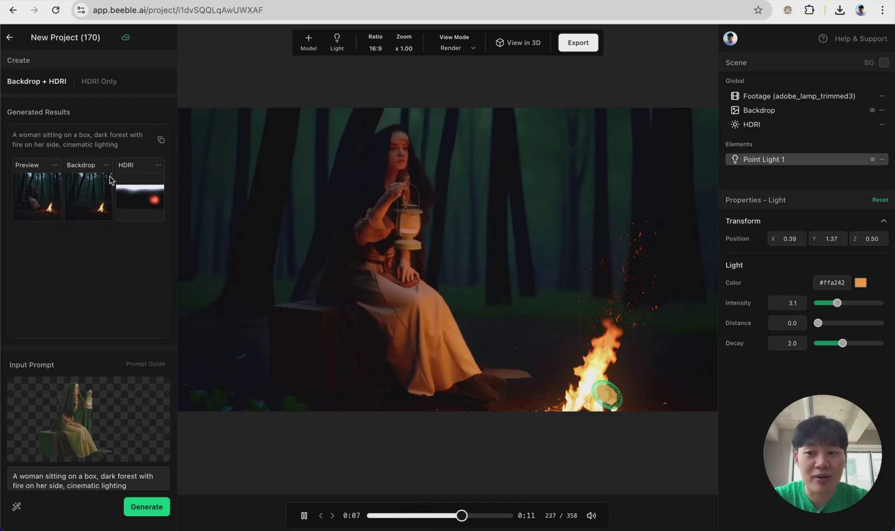
# Download the generated forest backdrop as backdrop_upscaled (2).png and preview it in Finder.
pyautogui.click(106, 164)
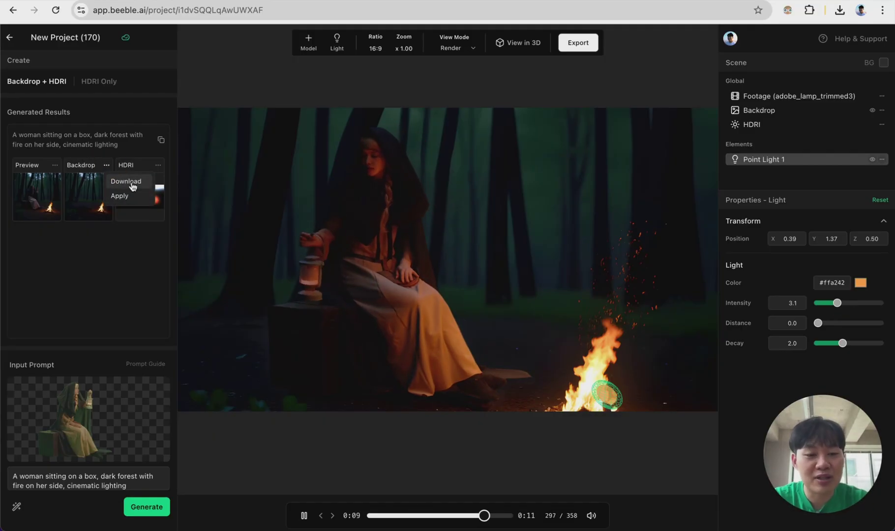
pyautogui.click(125, 181)
pyautogui.click(807, 35)
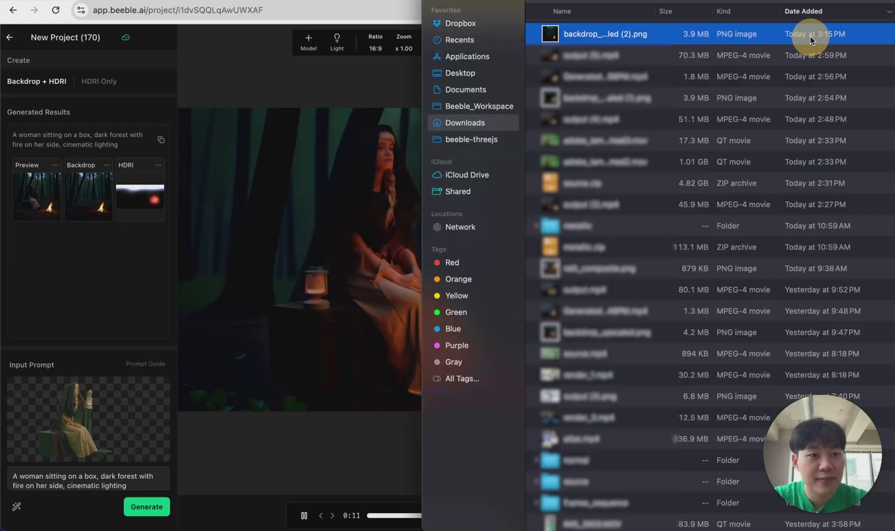
pyautogui.press('space')
pyautogui.press('space')
pyautogui.click(354, 218)
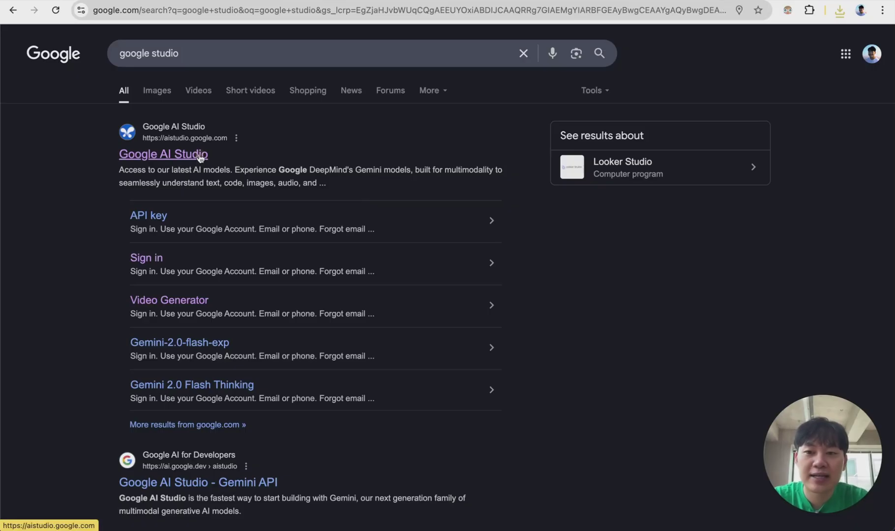
# Open Veo in Google AI Studio with backdrop_upscaled (2).png as the starting image.
pyautogui.click(199, 156)
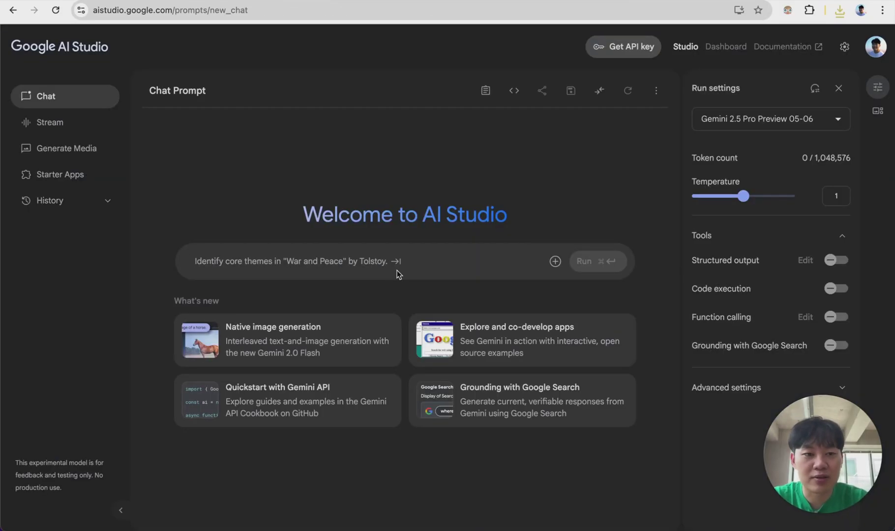
pyautogui.click(71, 150)
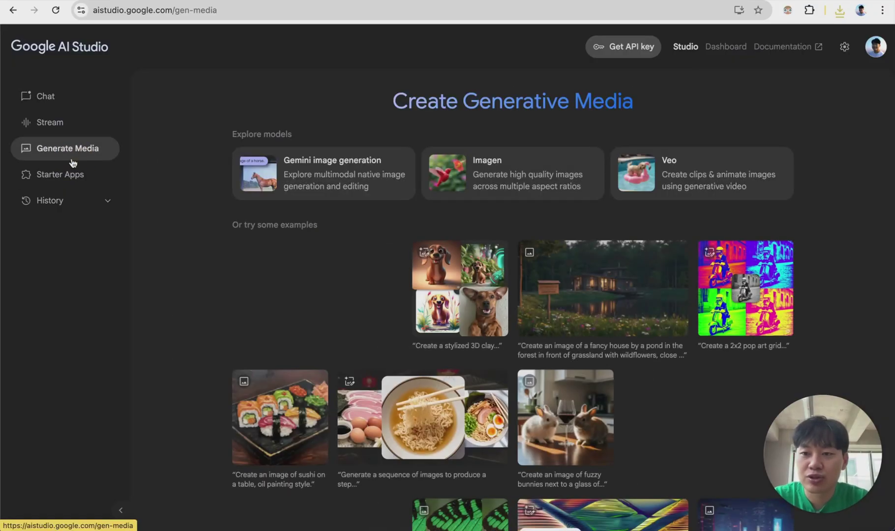
pyautogui.click(695, 176)
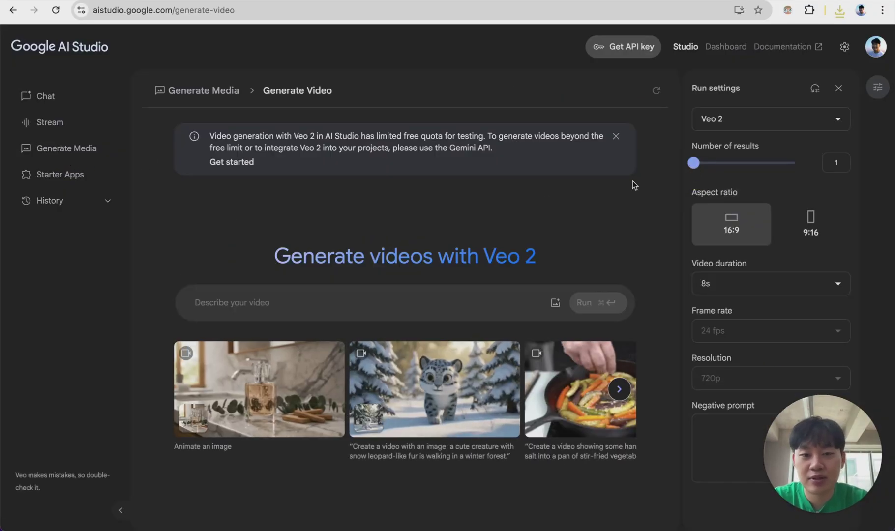
pyautogui.click(554, 303)
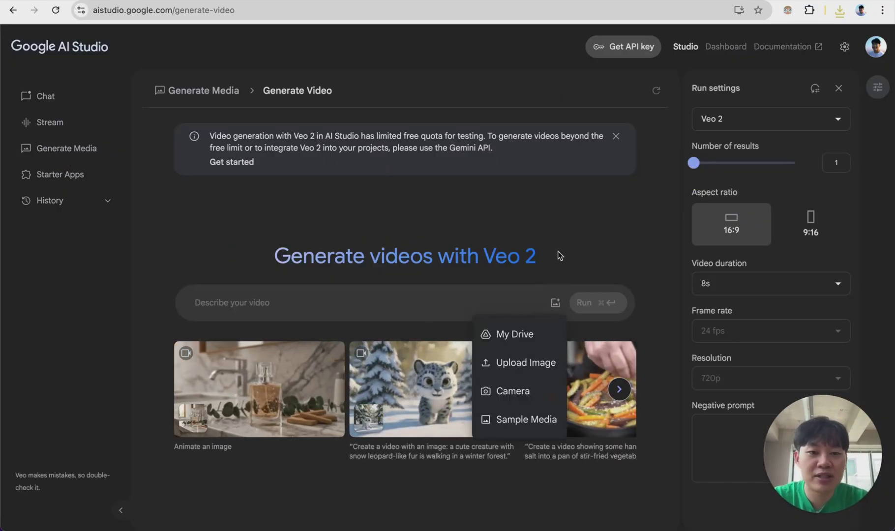
pyautogui.click(530, 359)
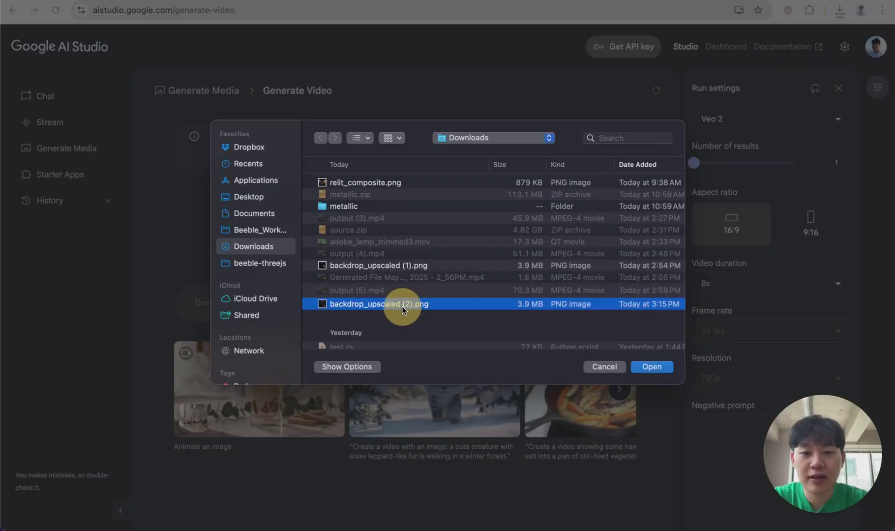
pyautogui.doubleClick(405, 303)
# Enter the video prompt 'static camera, cinematic fire that is burning'.
pyautogui.click(402, 305)
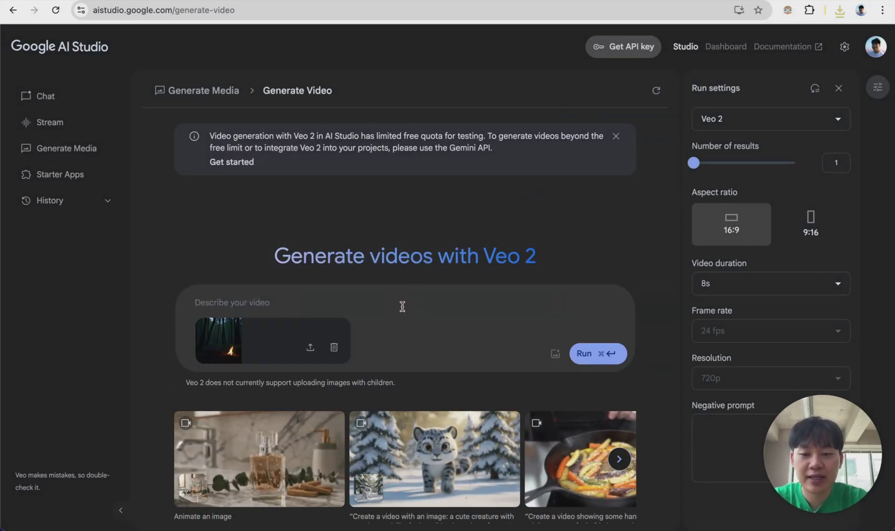
pyautogui.write('static camera, cinematic ')
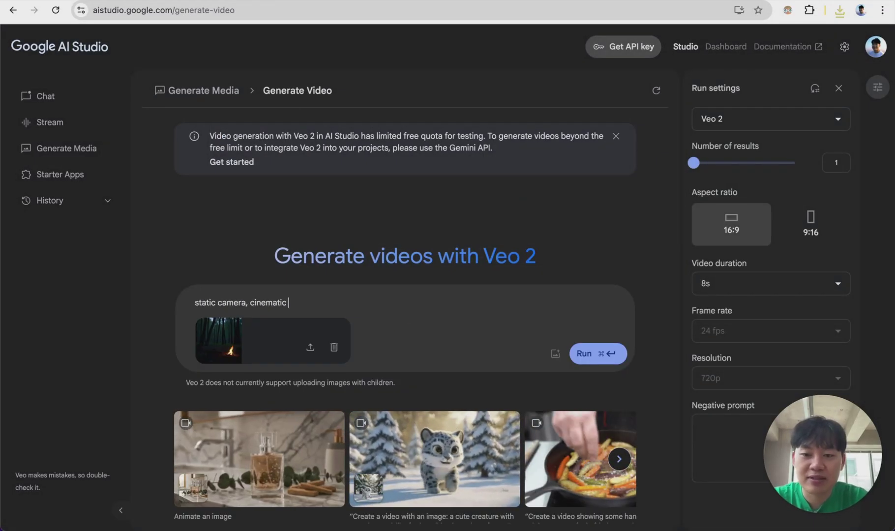
pyautogui.write('light')
pyautogui.press('BackSpace')
pyautogui.press('BackSpace')
pyautogui.press('BackSpace')
pyautogui.press('BackSpace')
pyautogui.press('BackSpace')
pyautogui.write('fir')
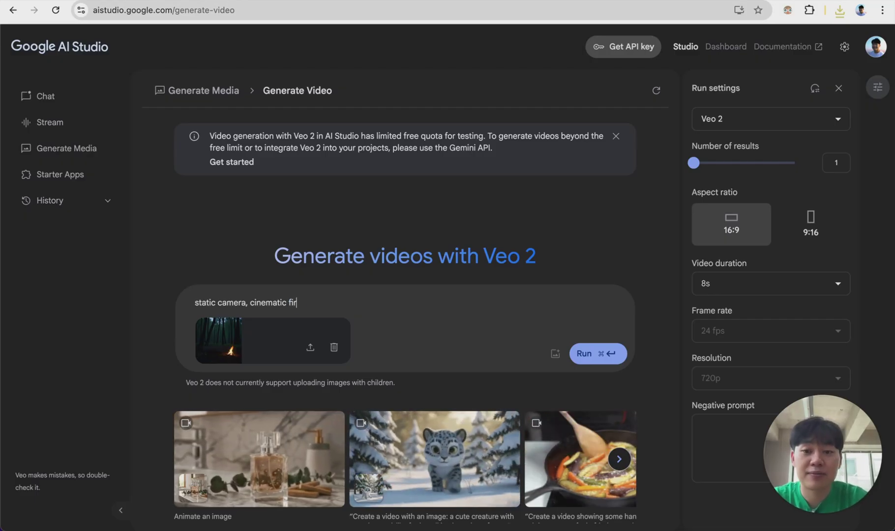
pyautogui.write('e that is burning')
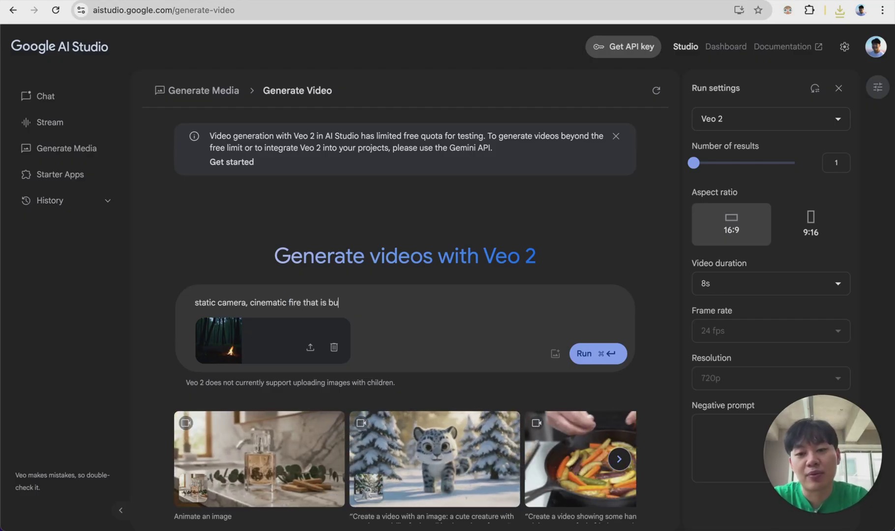
# Generate the 8-second Veo 2 campfire video, play it back, and download the MP4.
pyautogui.click(606, 363)
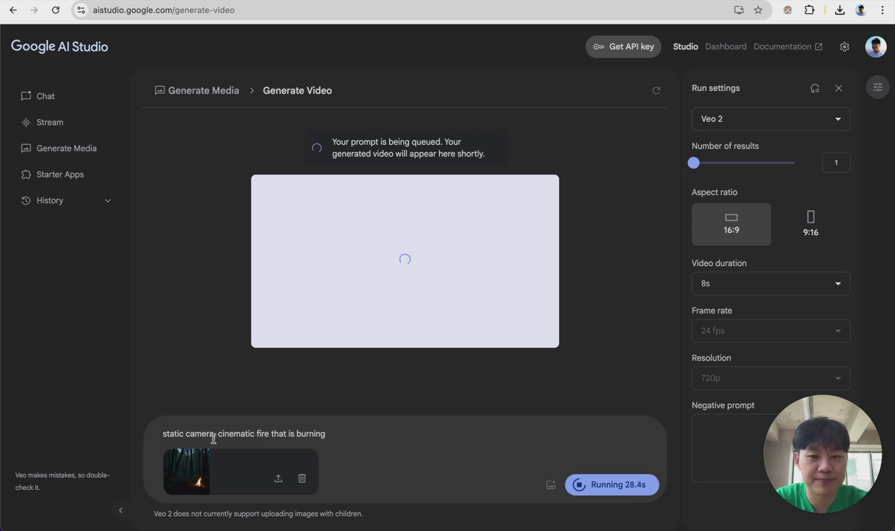
pyautogui.click(266, 333)
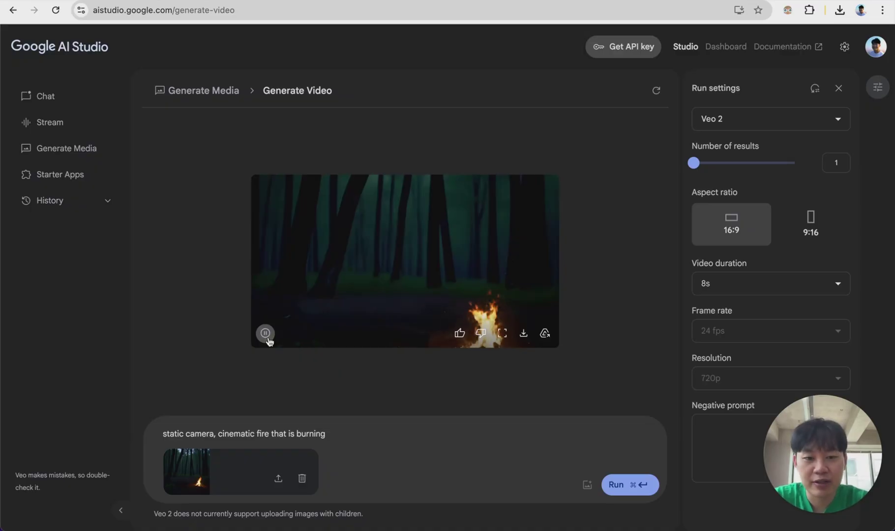
pyautogui.click(524, 333)
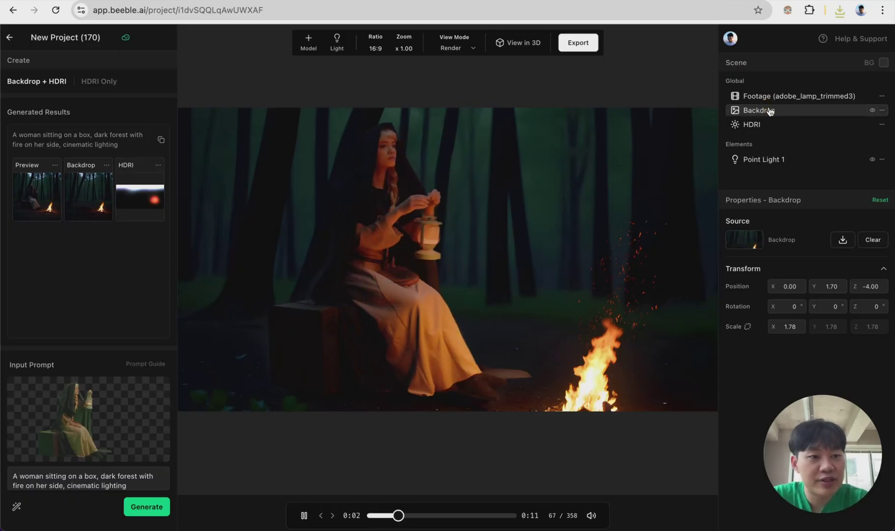
# Replace the still backdrop with the downloaded Veo campfire MP4 from Downloads.
pyautogui.press('Delete')
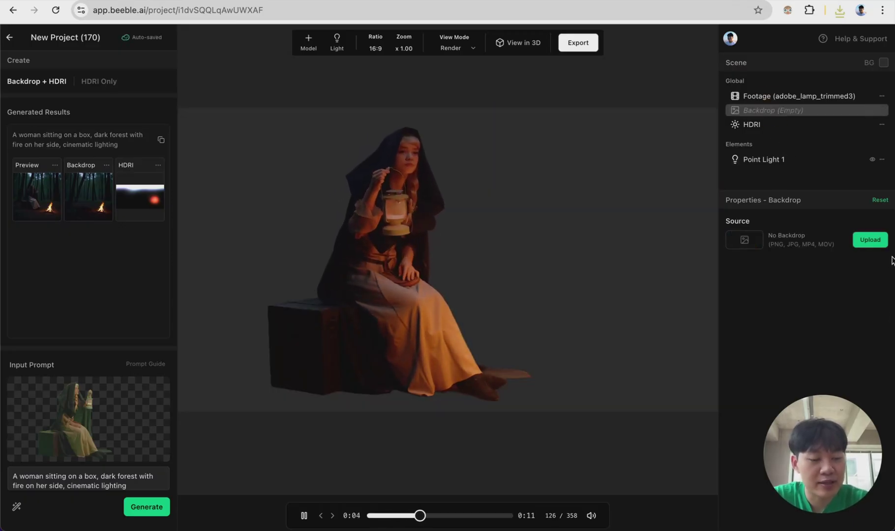
pyautogui.click(870, 239)
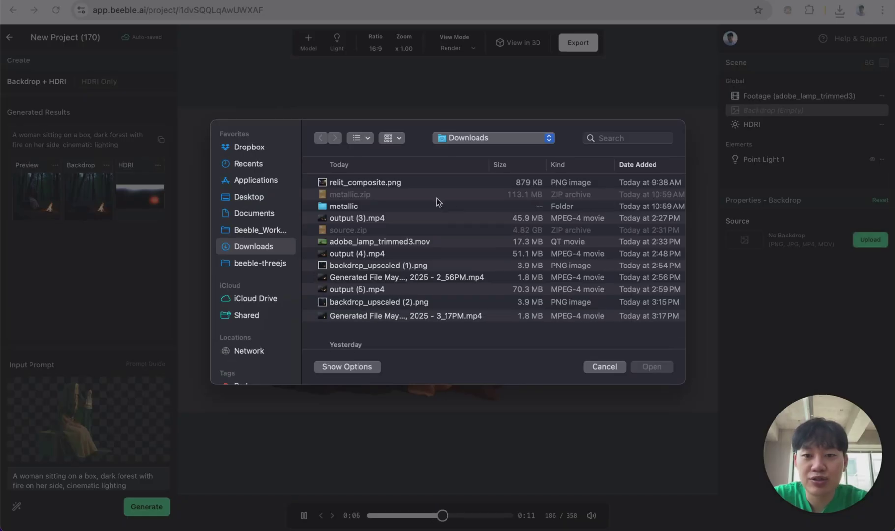
pyautogui.click(430, 315)
pyautogui.press('space')
pyautogui.press('space')
pyautogui.doubleClick(430, 315)
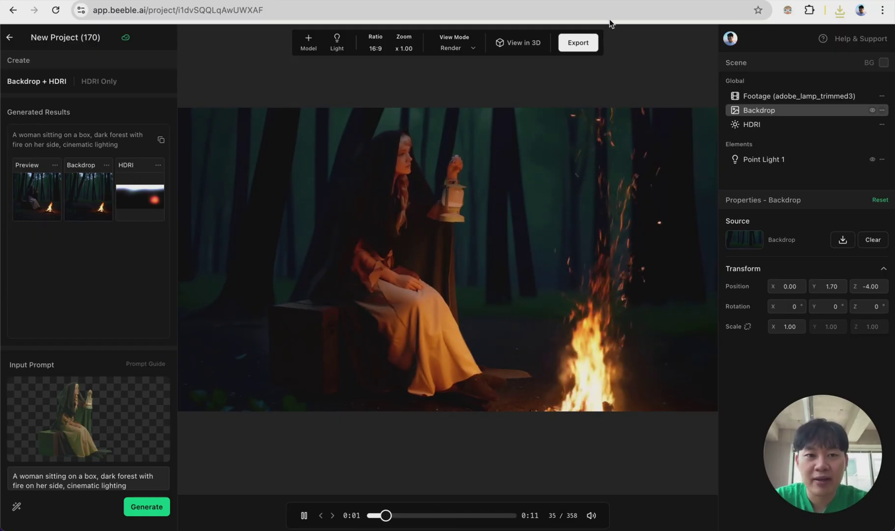
# Start a 1920 x 1080 MP4 Video / Image render from the Export options.
pyautogui.click(580, 43)
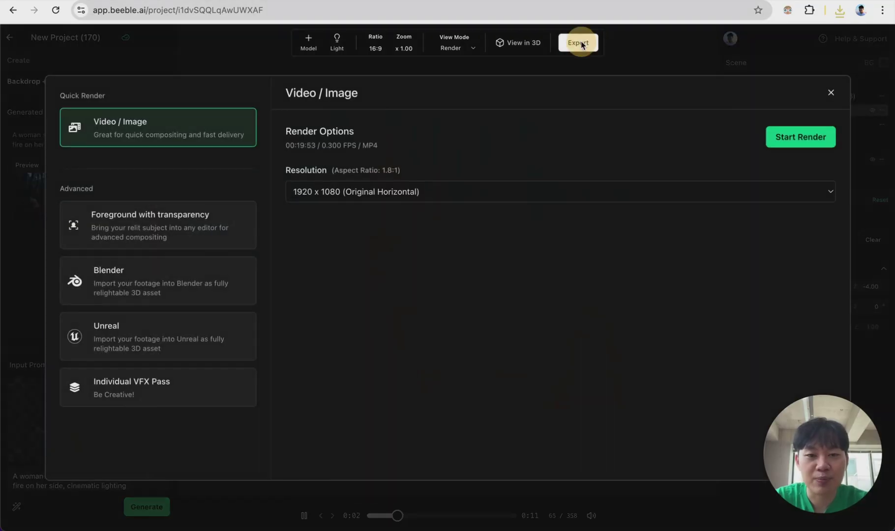
pyautogui.click(818, 146)
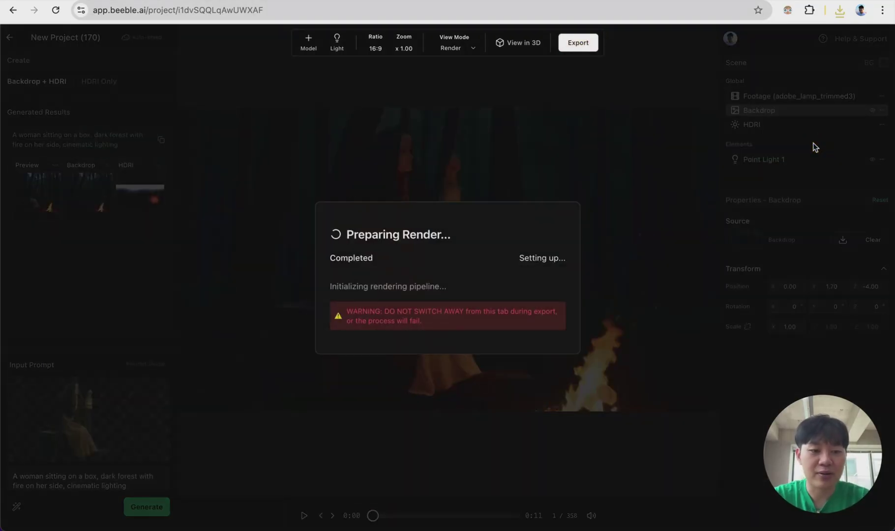